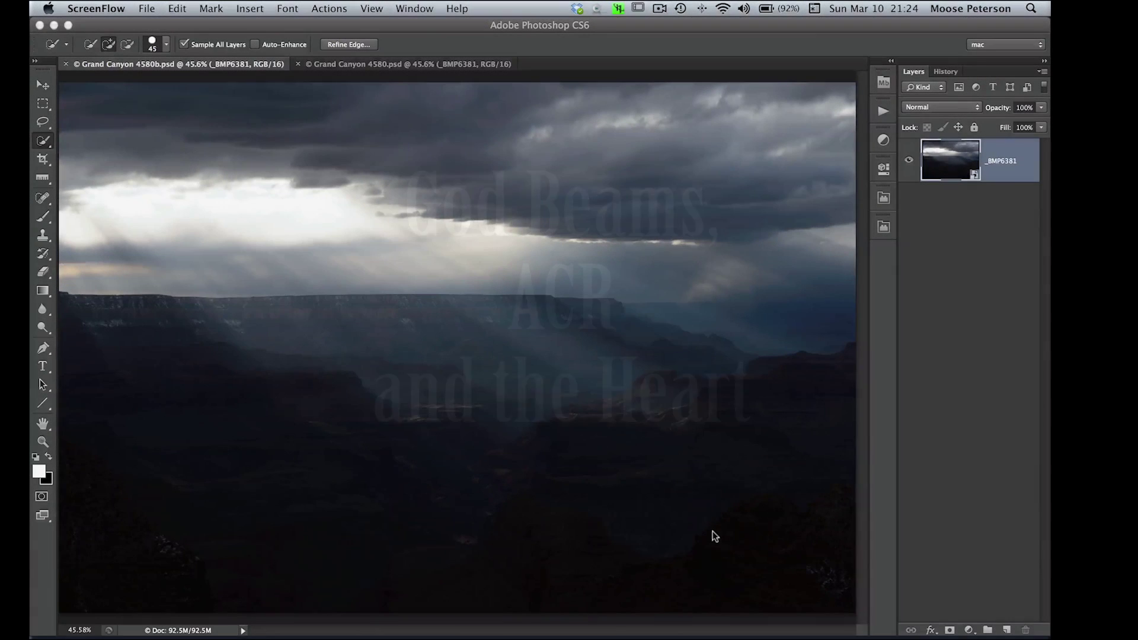
Step: Bring Photoshop to the front showing Grand Canyon 4580.psd with its Perfect B&W layer
click(715, 536)
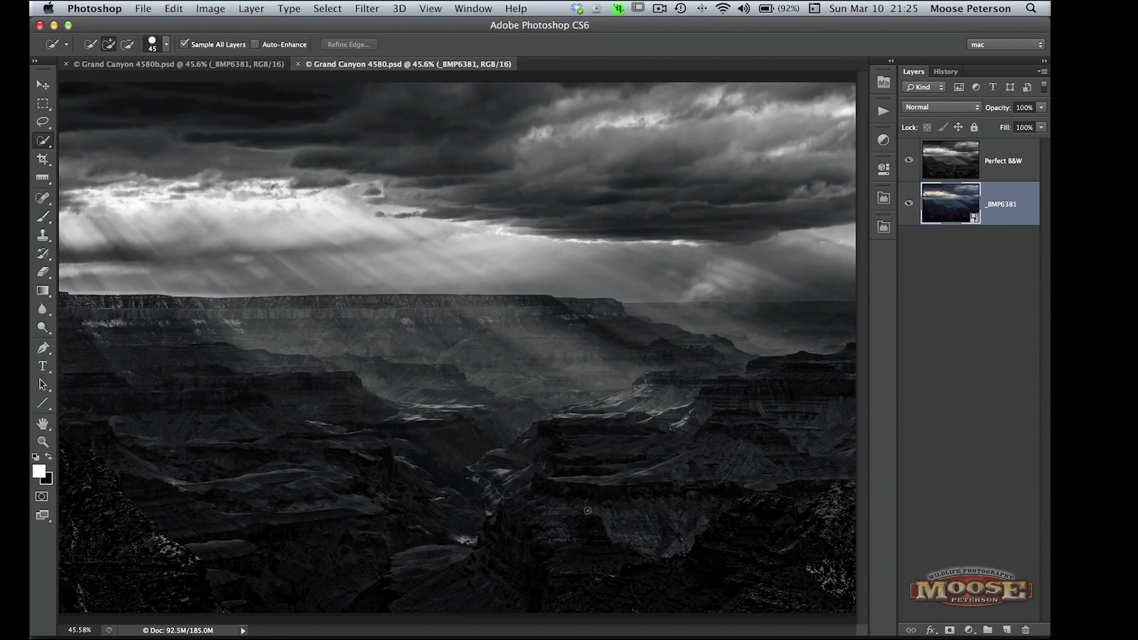
Step: Flip between the black-and-white and colour documents, ending on Grand Canyon 4580b.psd
key(ctrl+Tab)
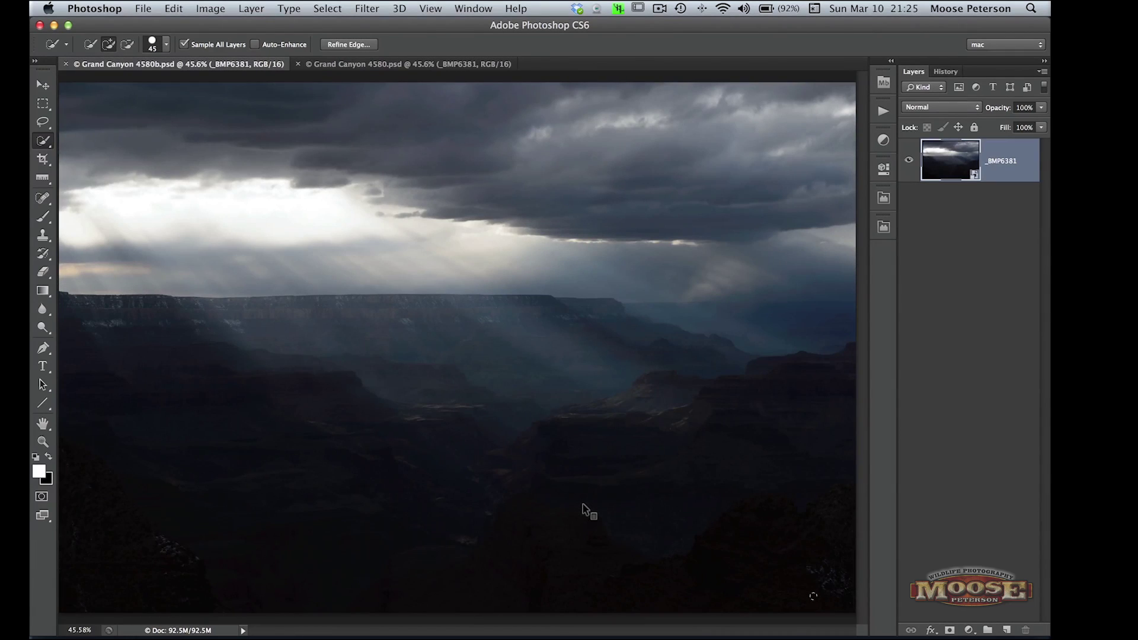
key(ctrl+Tab)
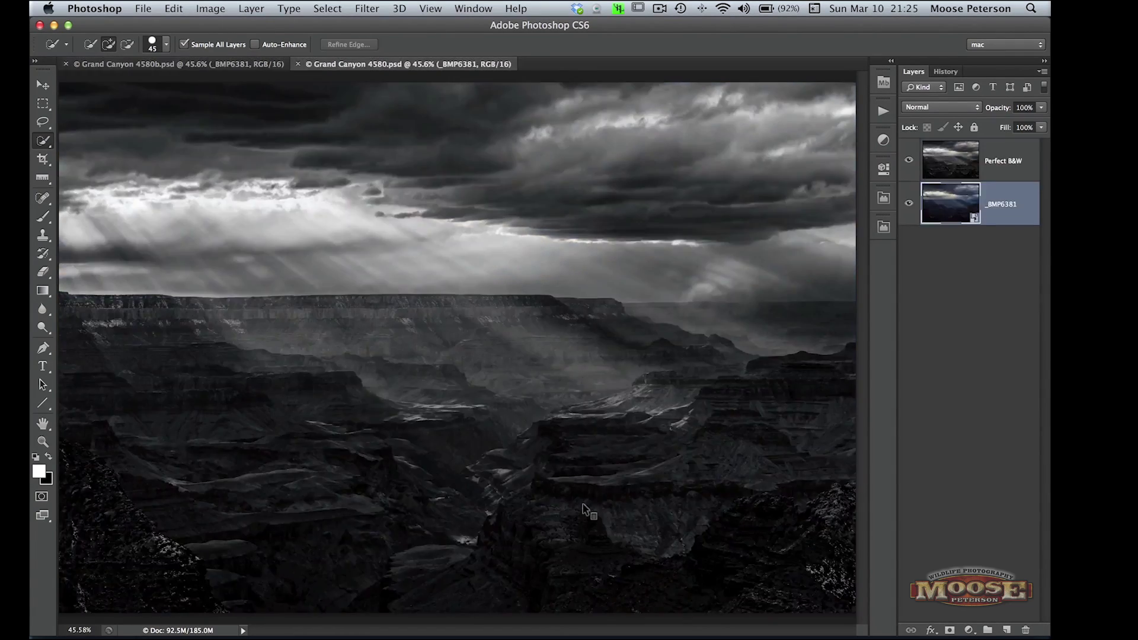
key(ctrl+Tab)
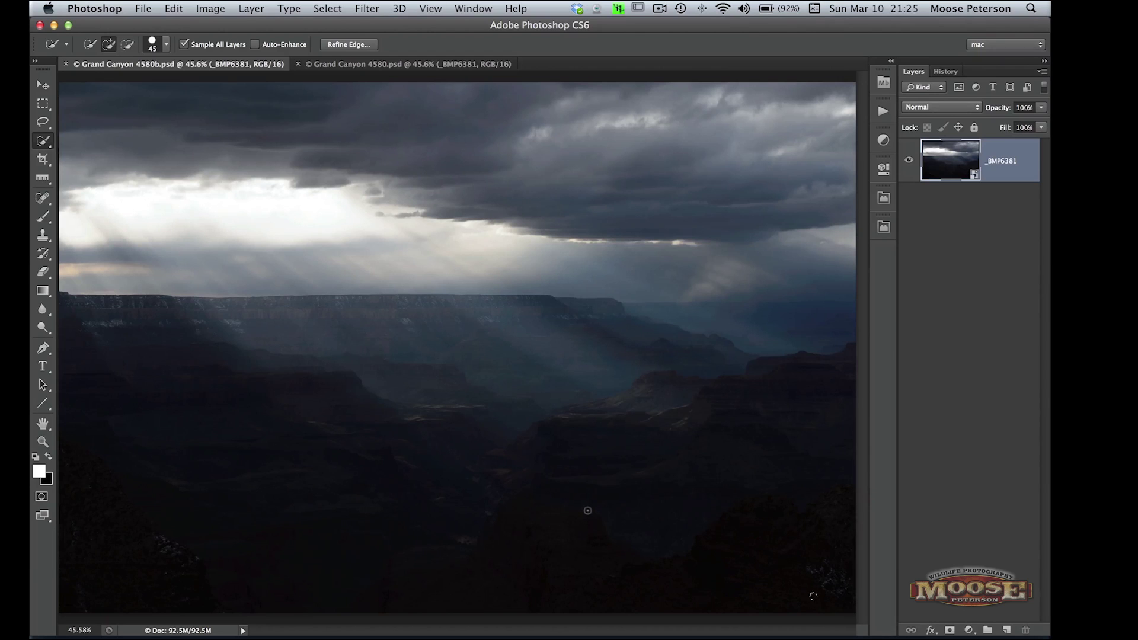
key(ctrl+Tab)
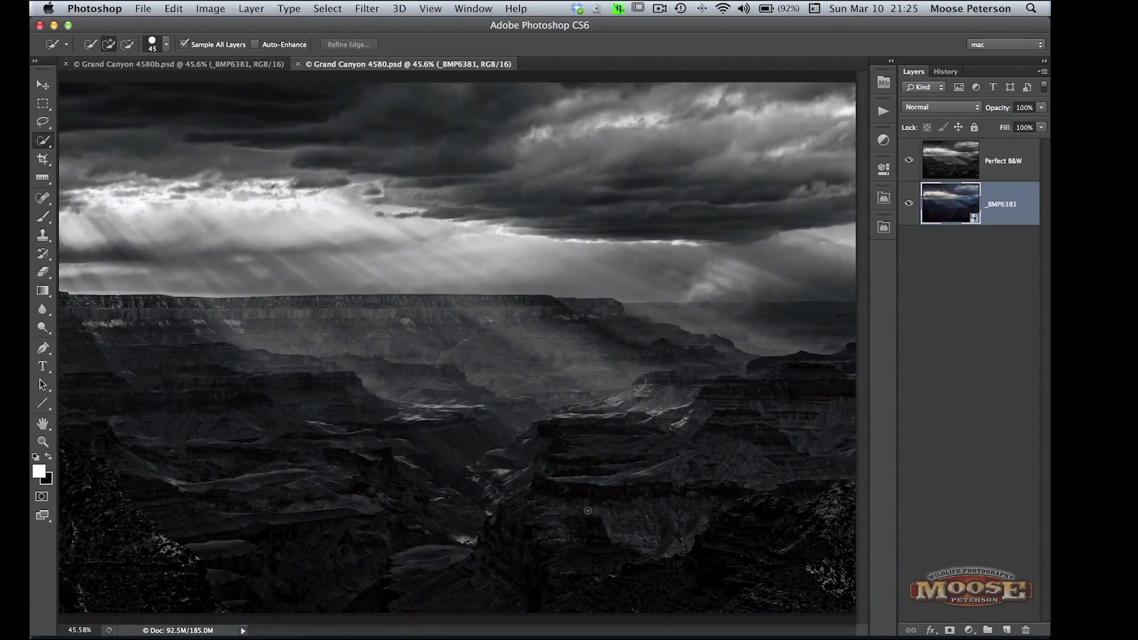
key(ctrl+Tab)
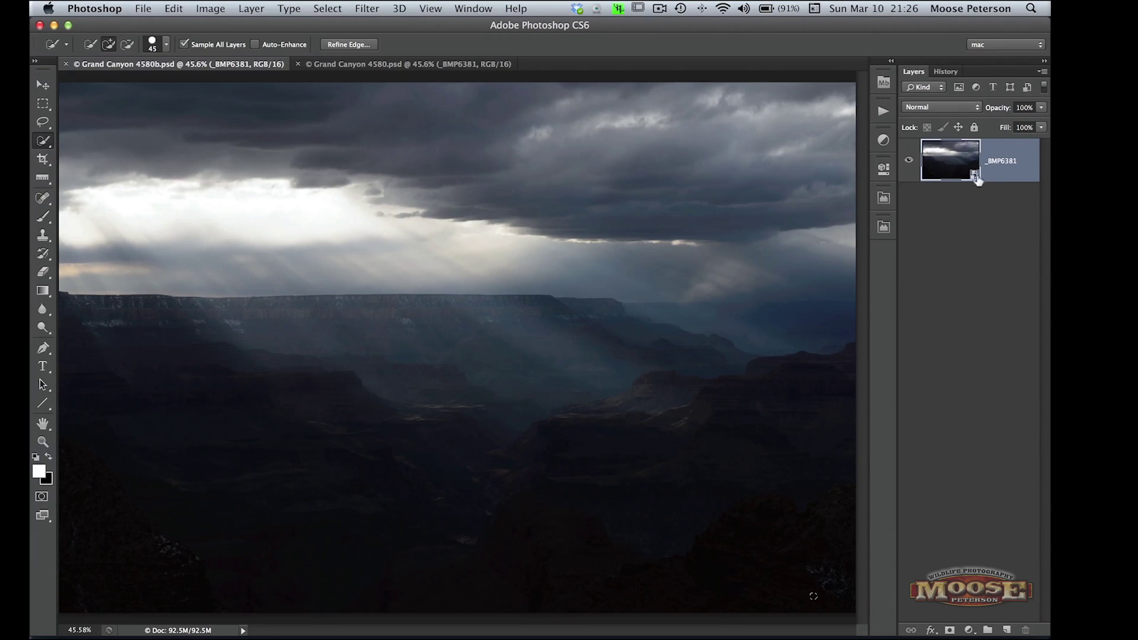
Step: Open _BMP63812.nef in Camera Raw and apply the Landscape preset (Vibrance +32)
double_click(975, 176)
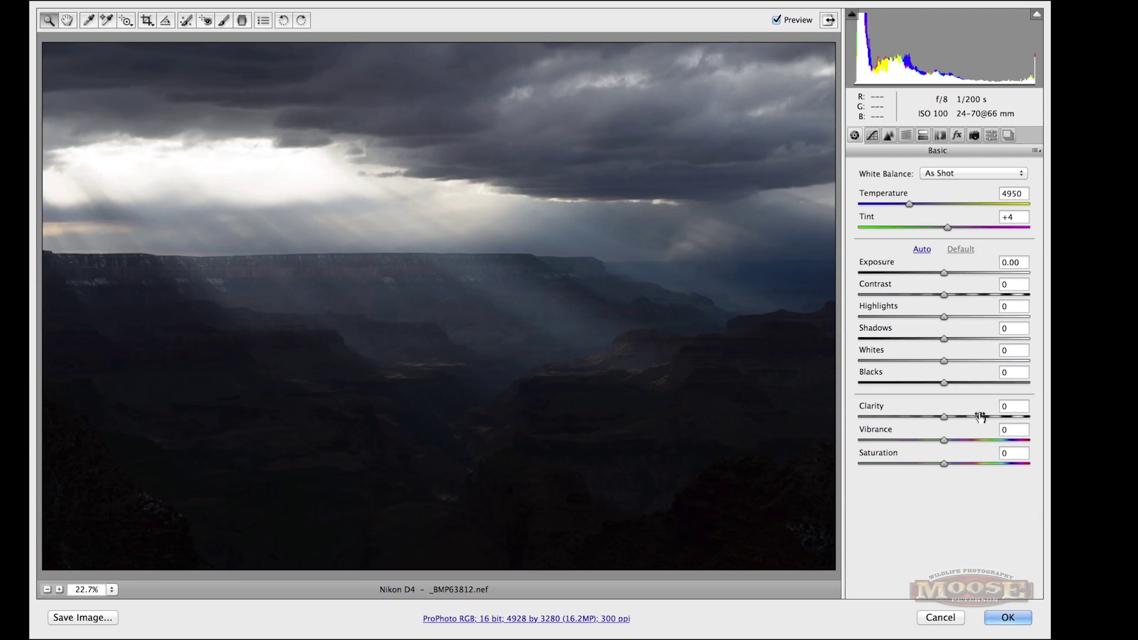
click(985, 136)
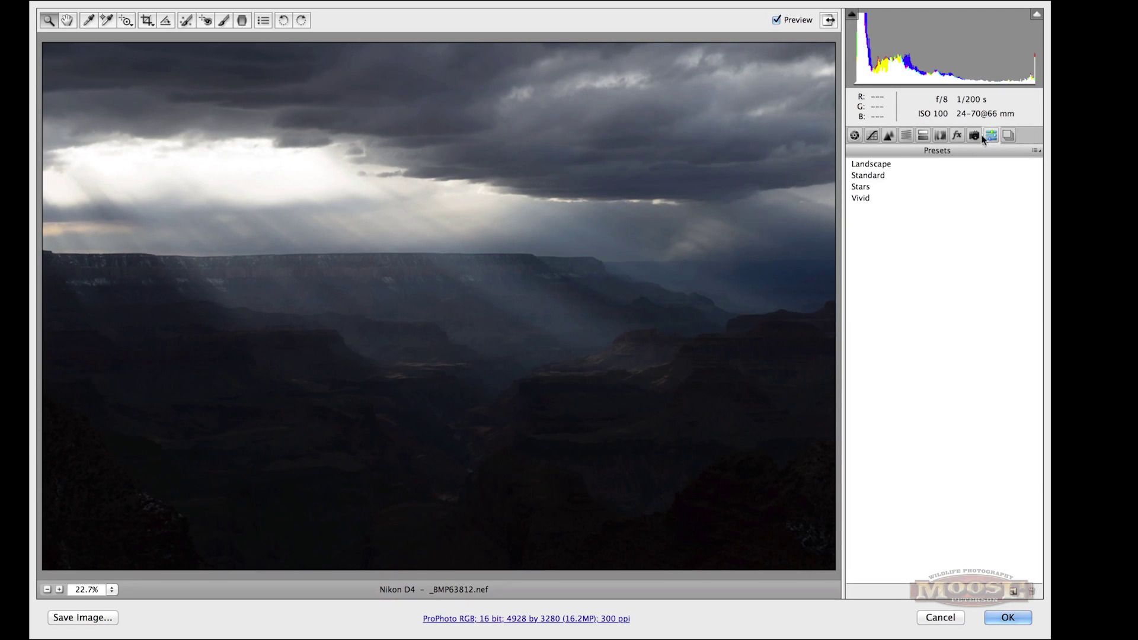
click(875, 165)
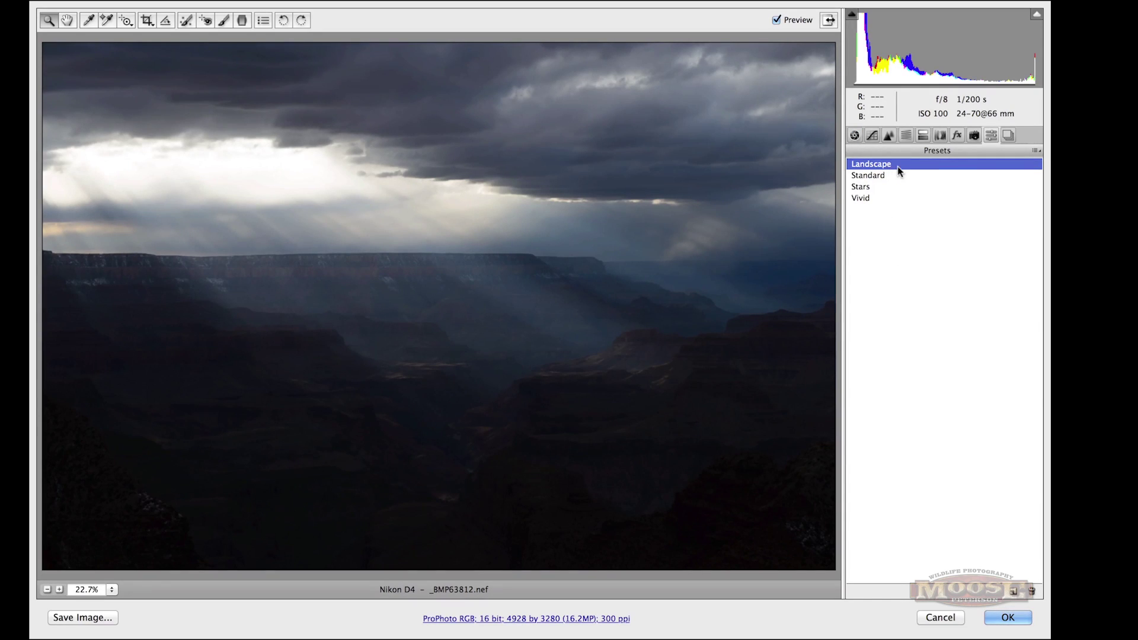
click(854, 136)
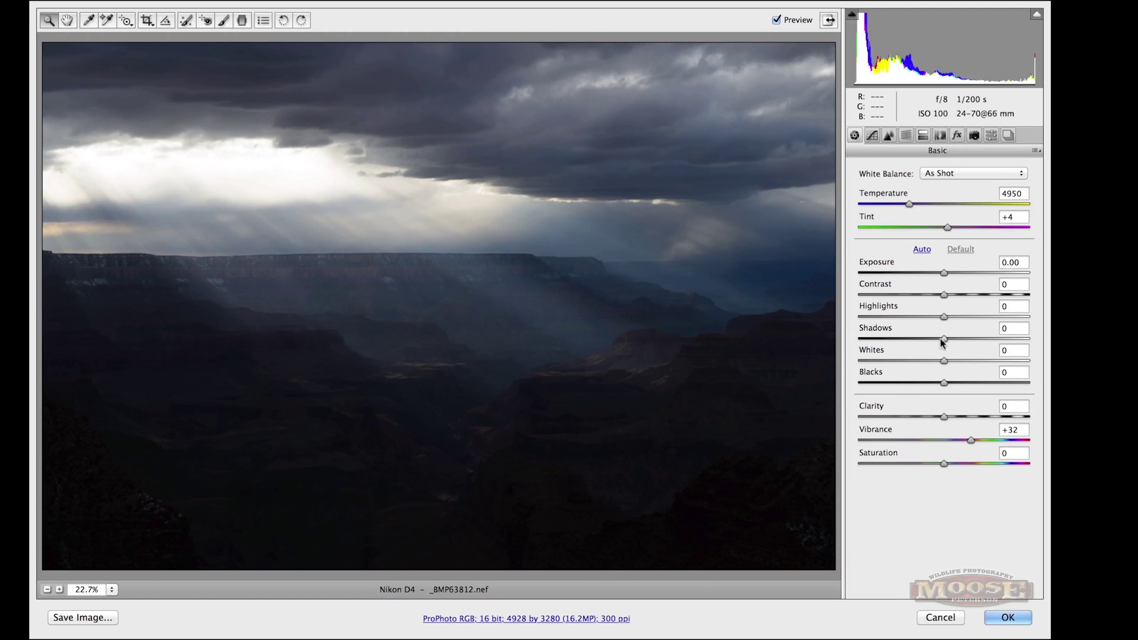
Step: Drop Highlights to -91 and toggle Preview to compare before and after
drag(944, 317, 864, 320)
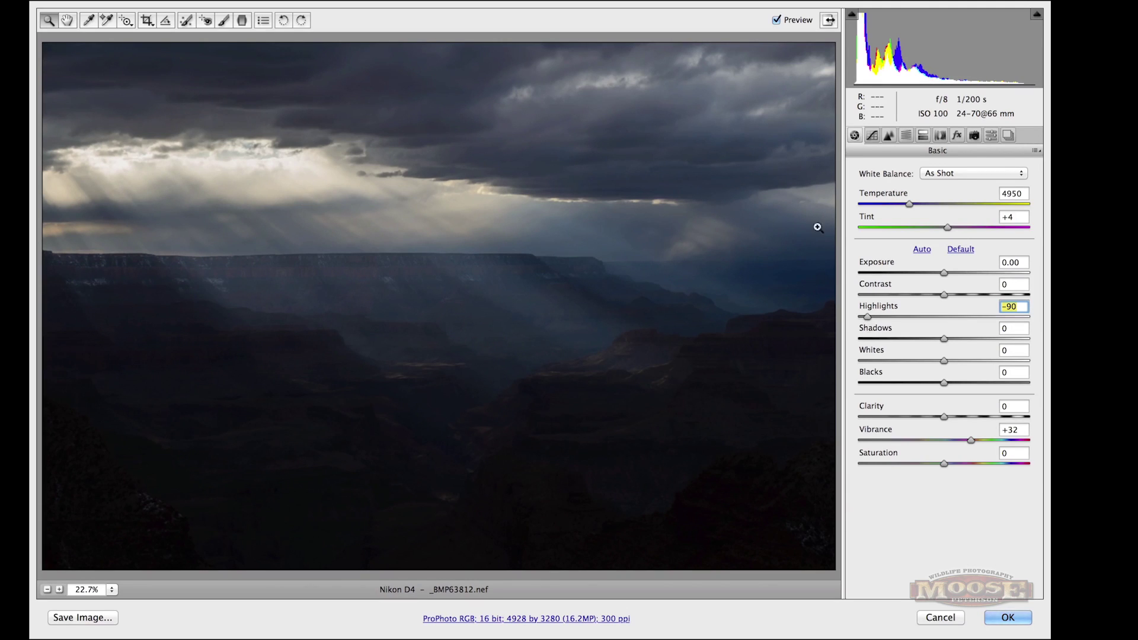
click(774, 20)
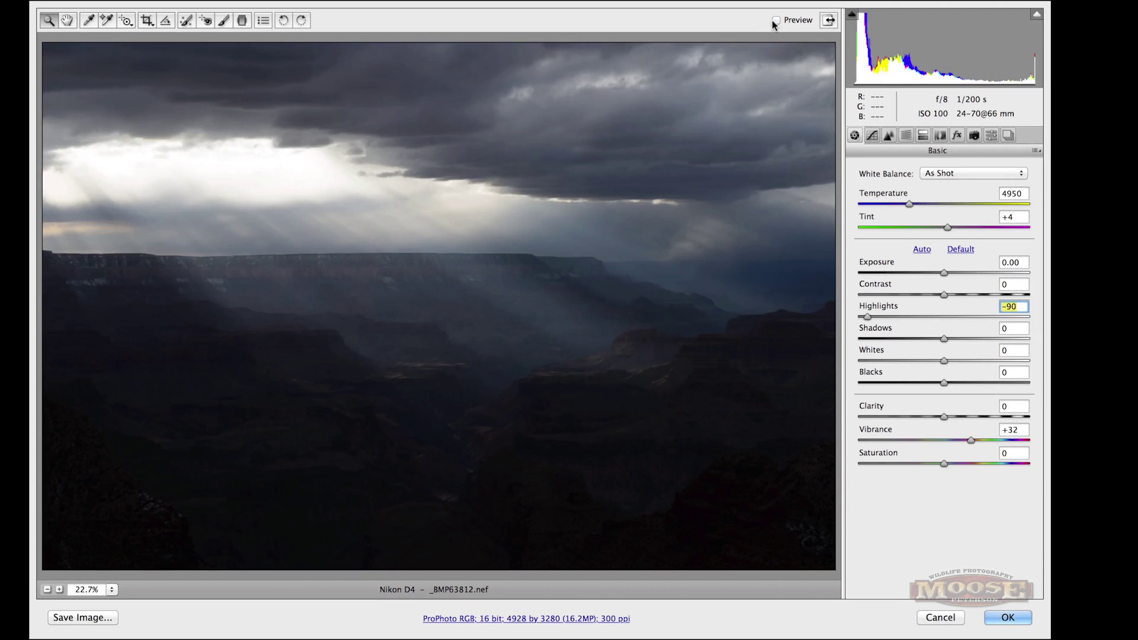
click(775, 21)
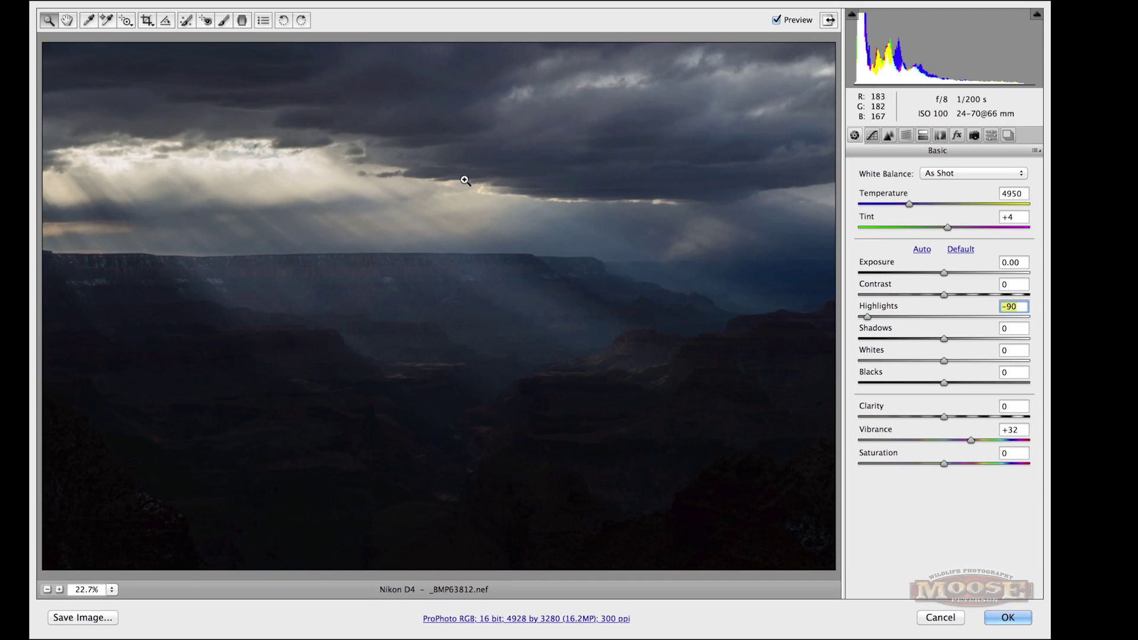
click(775, 20)
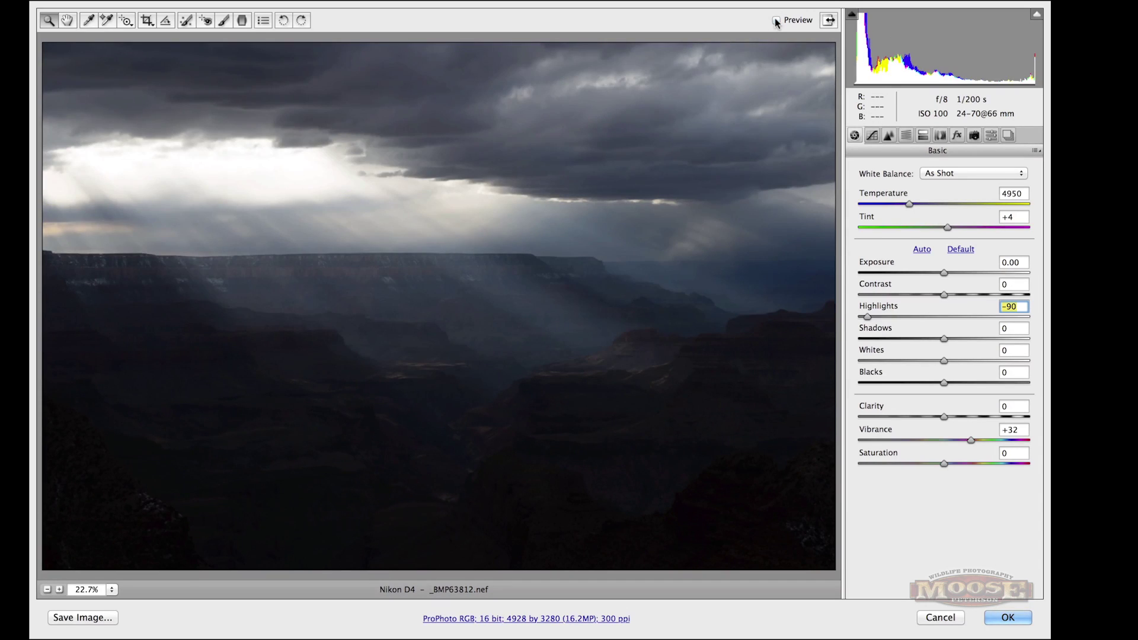
click(775, 21)
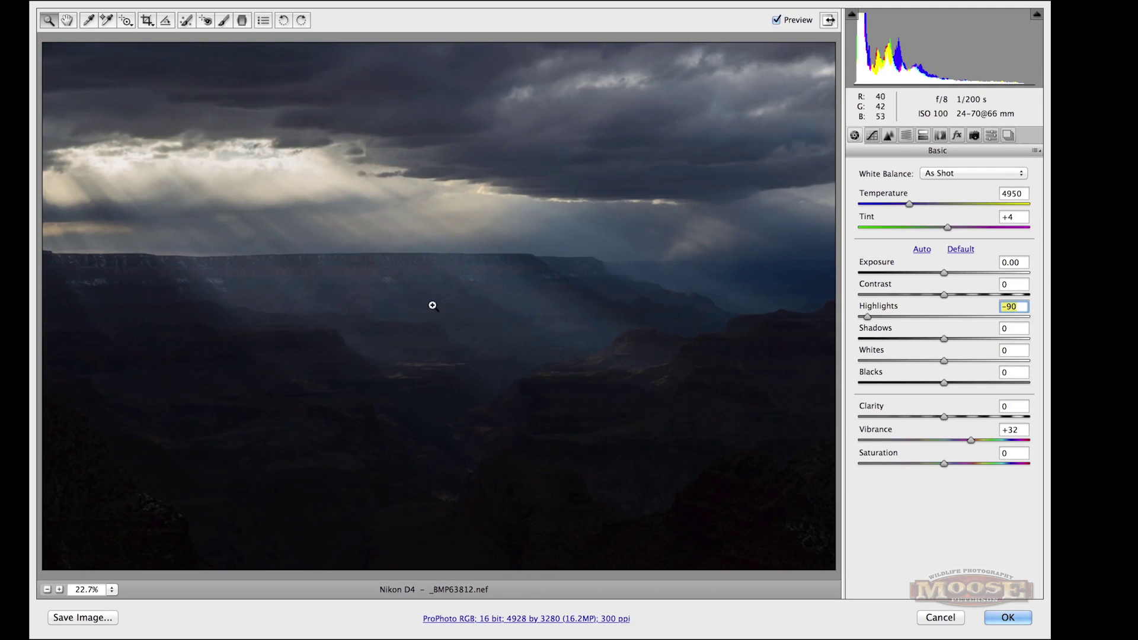
click(775, 21)
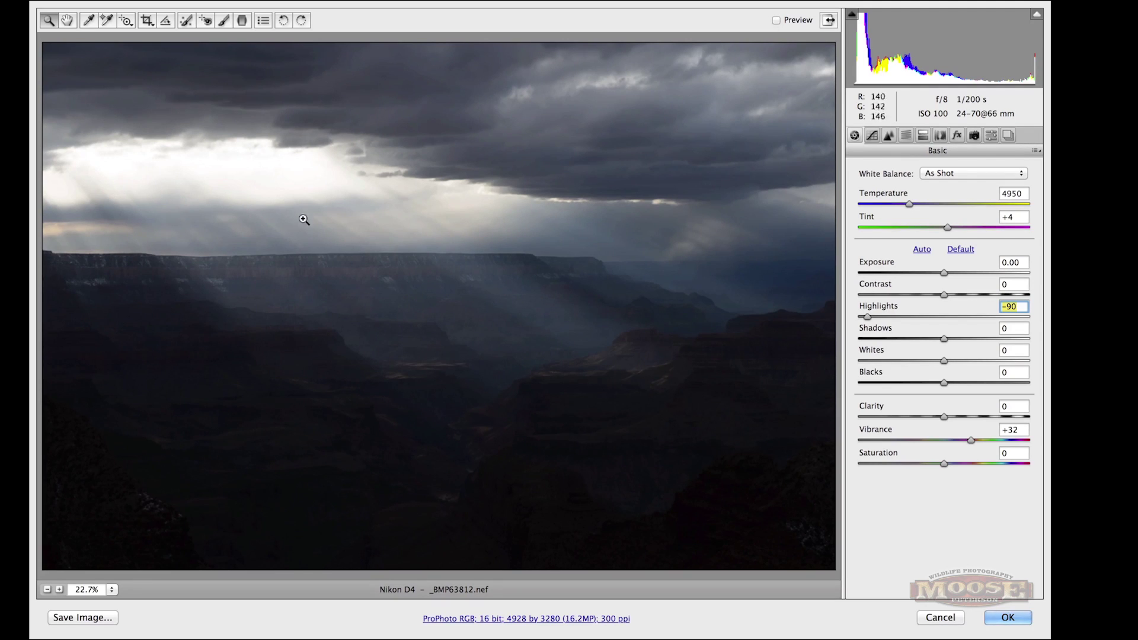
click(776, 21)
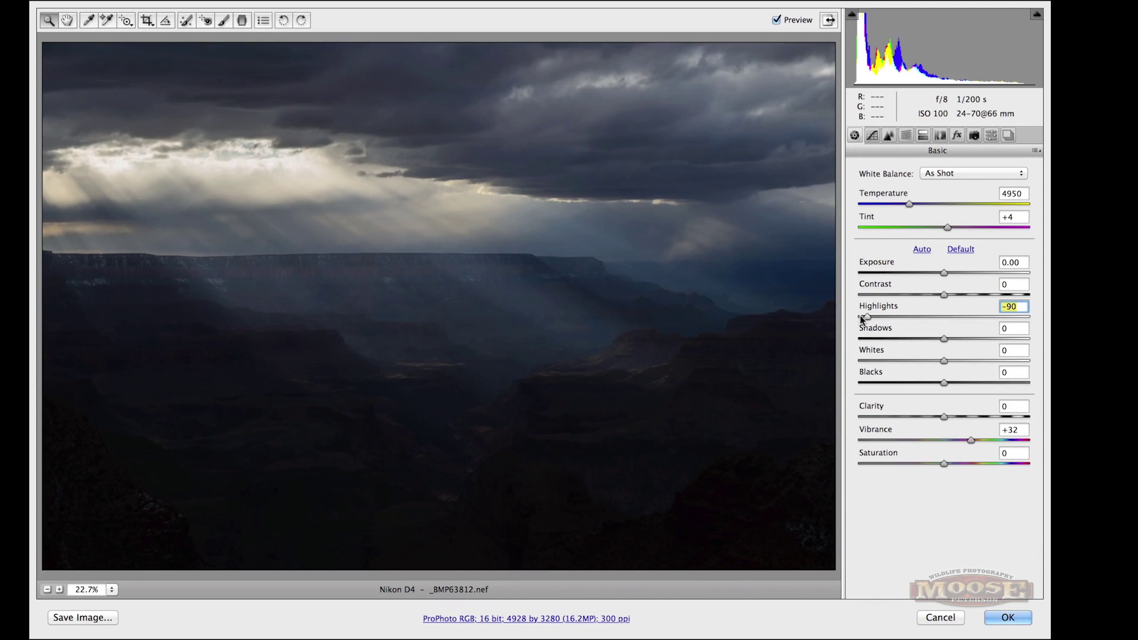
Step: Reset Highlights to 0, pull it back to -91, and compare again
drag(862, 320, 940, 321)
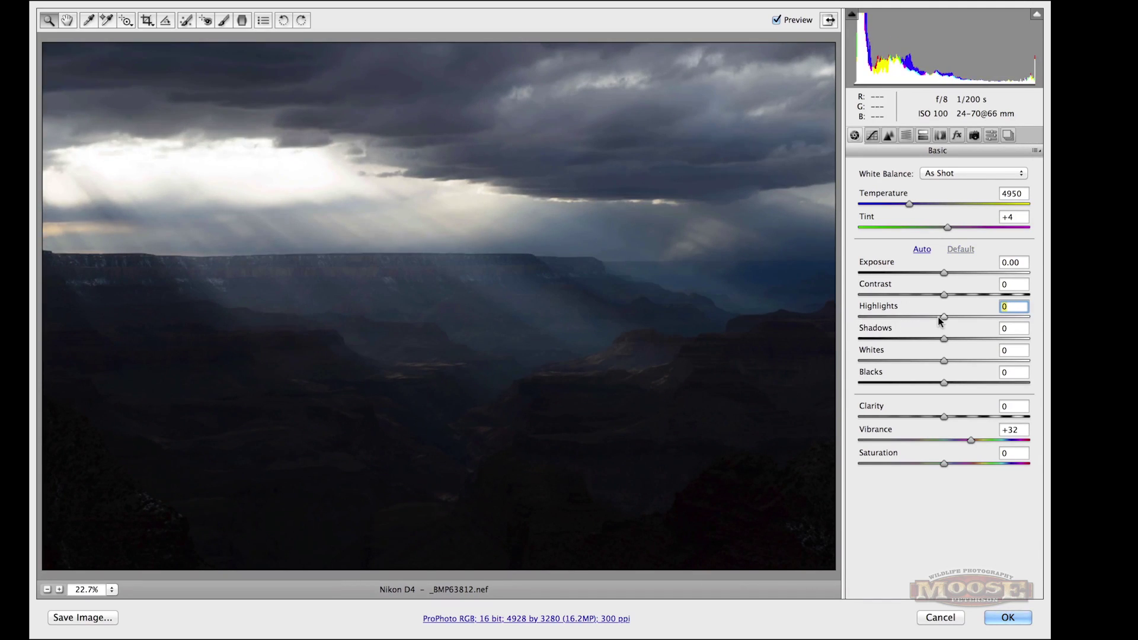
drag(938, 319, 865, 319)
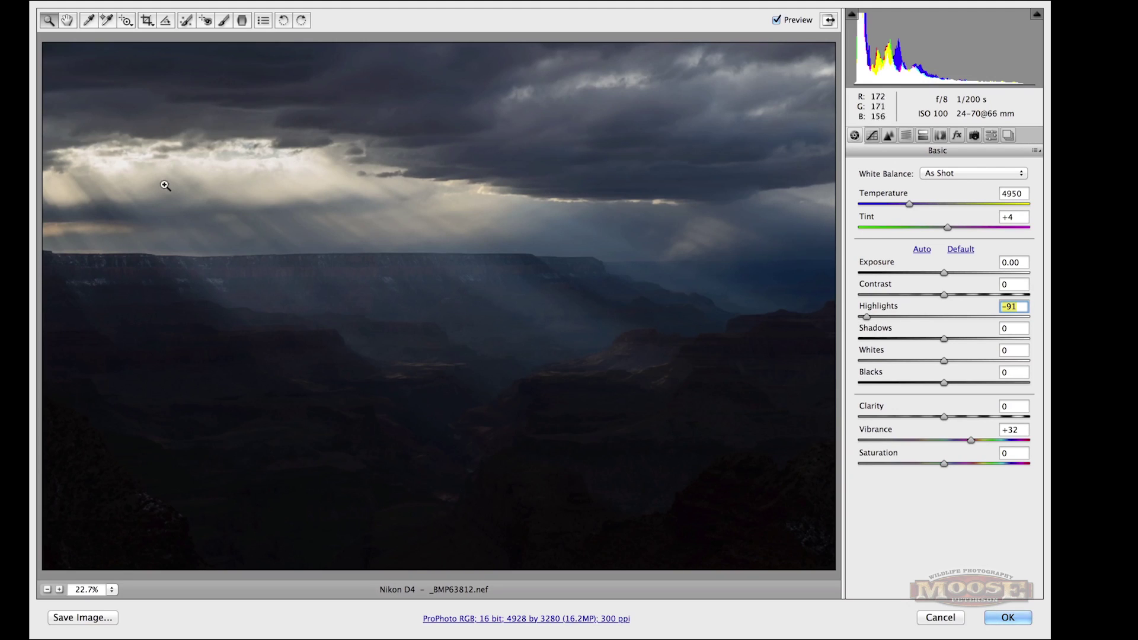
click(776, 20)
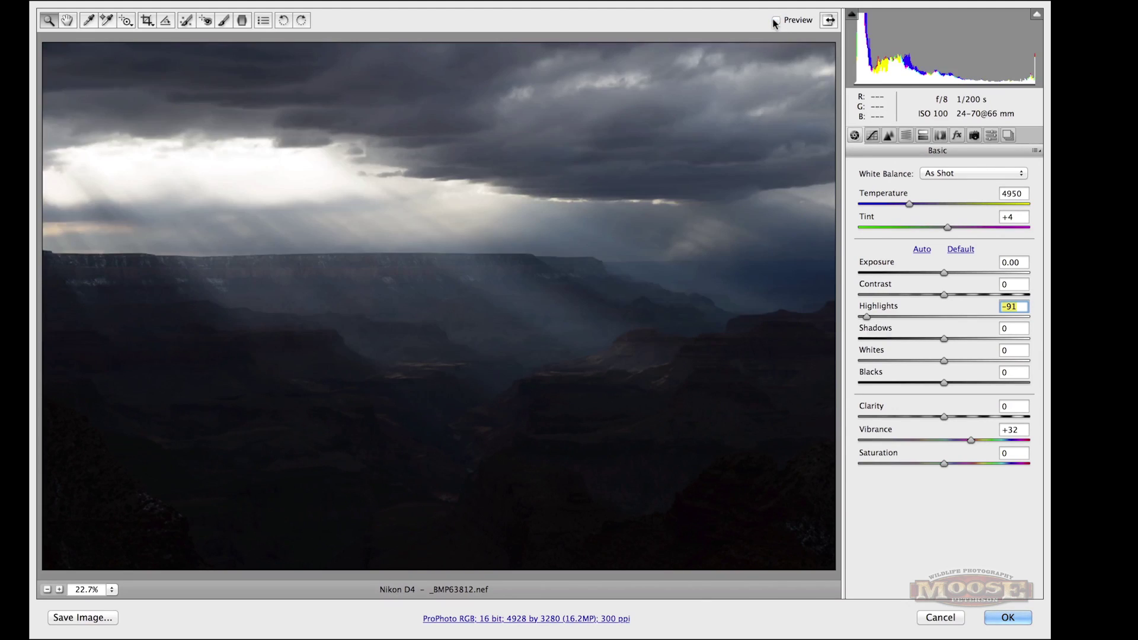
click(776, 20)
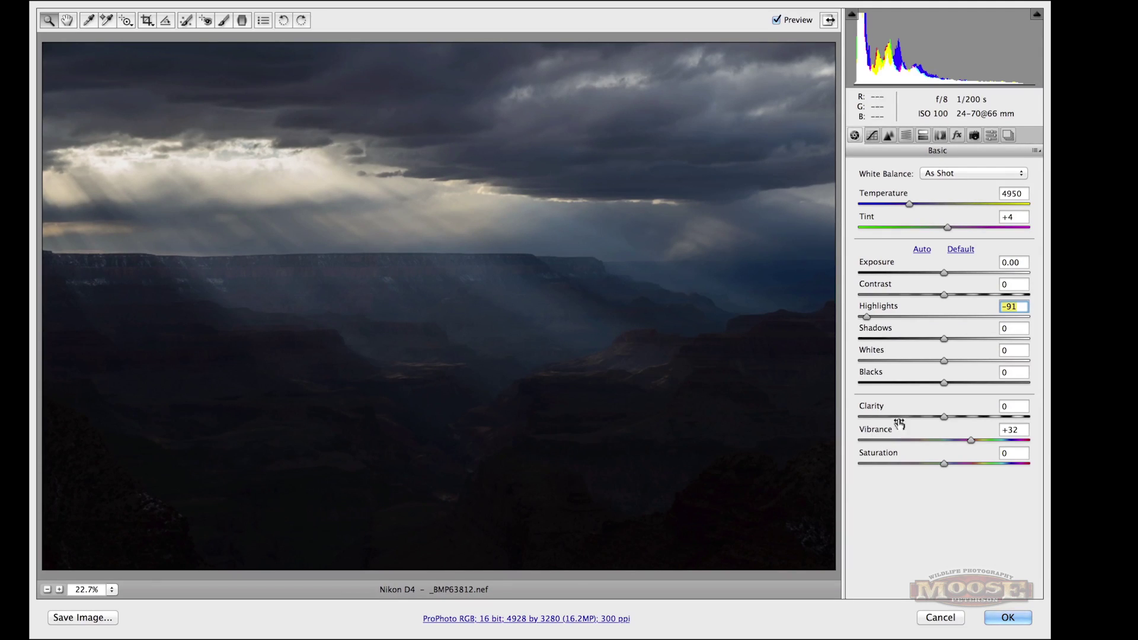
Step: Raise Shadows to +41 and toggle Preview to compare the canyon walls
drag(943, 338, 978, 340)
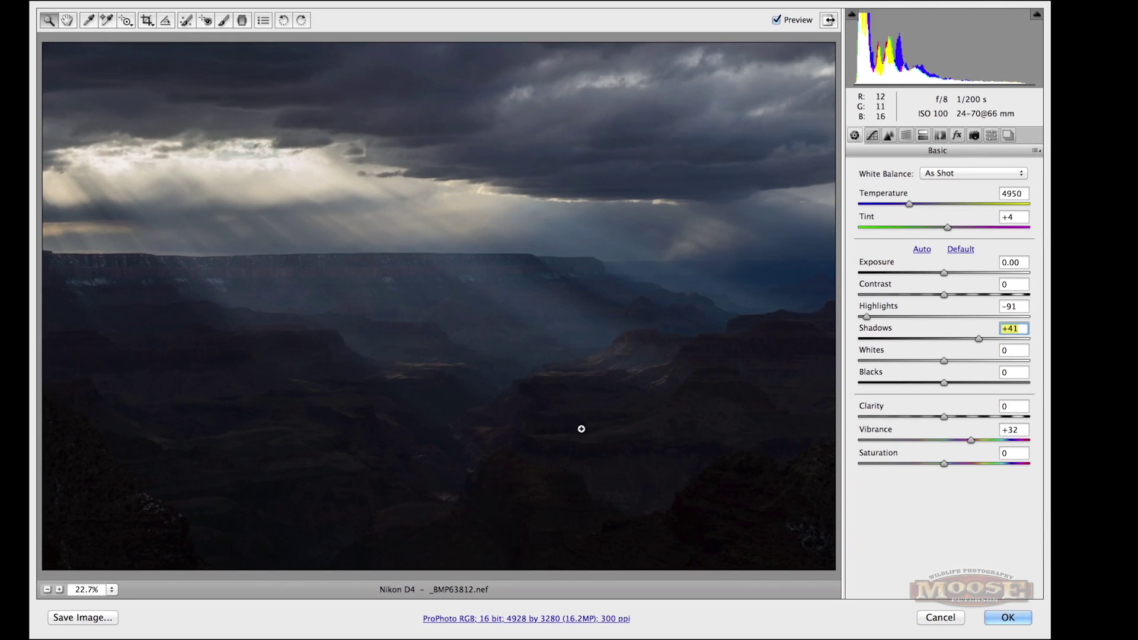
click(775, 21)
click(775, 21)
click(776, 20)
click(775, 21)
Step: Set Clarity to +69 after one reset, comparing with Preview toggled off and on
drag(940, 416, 1001, 421)
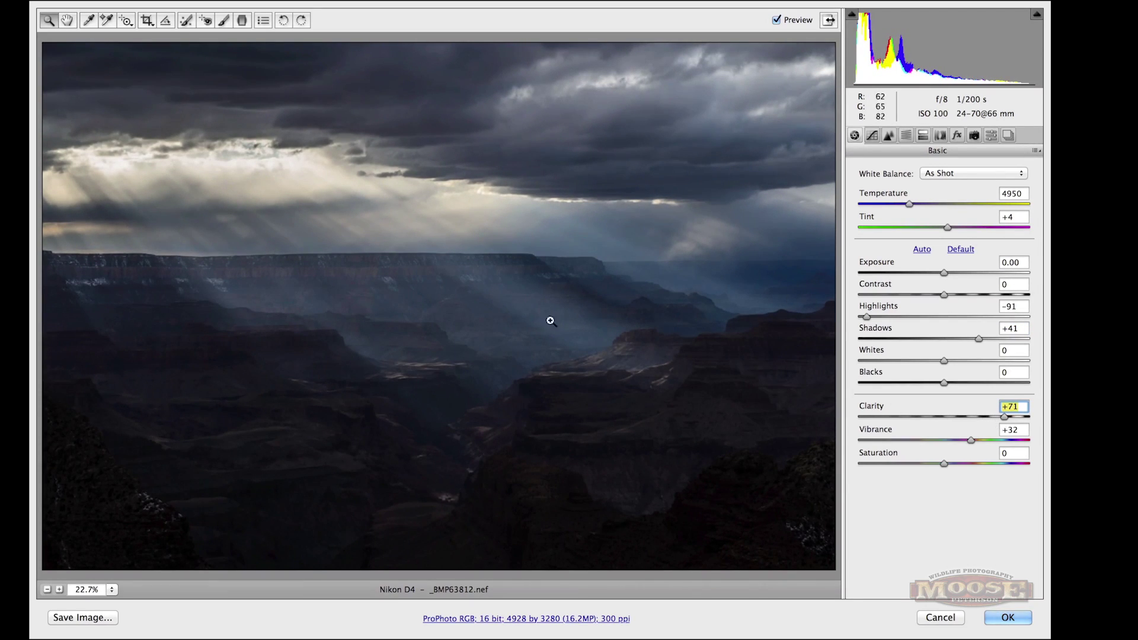
double_click(1004, 416)
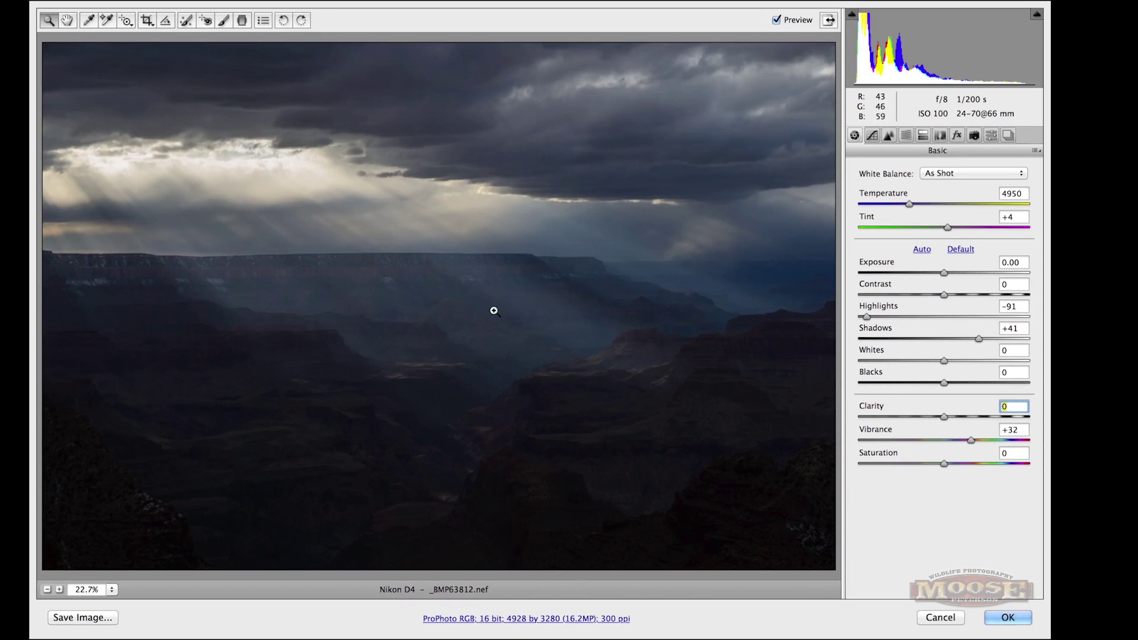
drag(940, 418, 1001, 422)
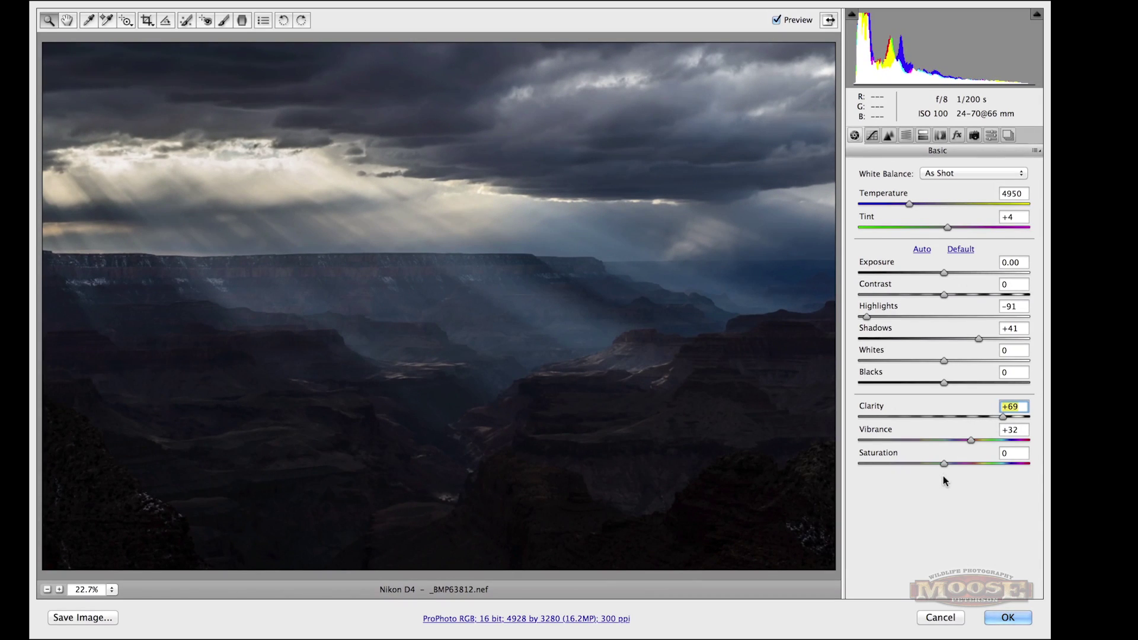
click(776, 20)
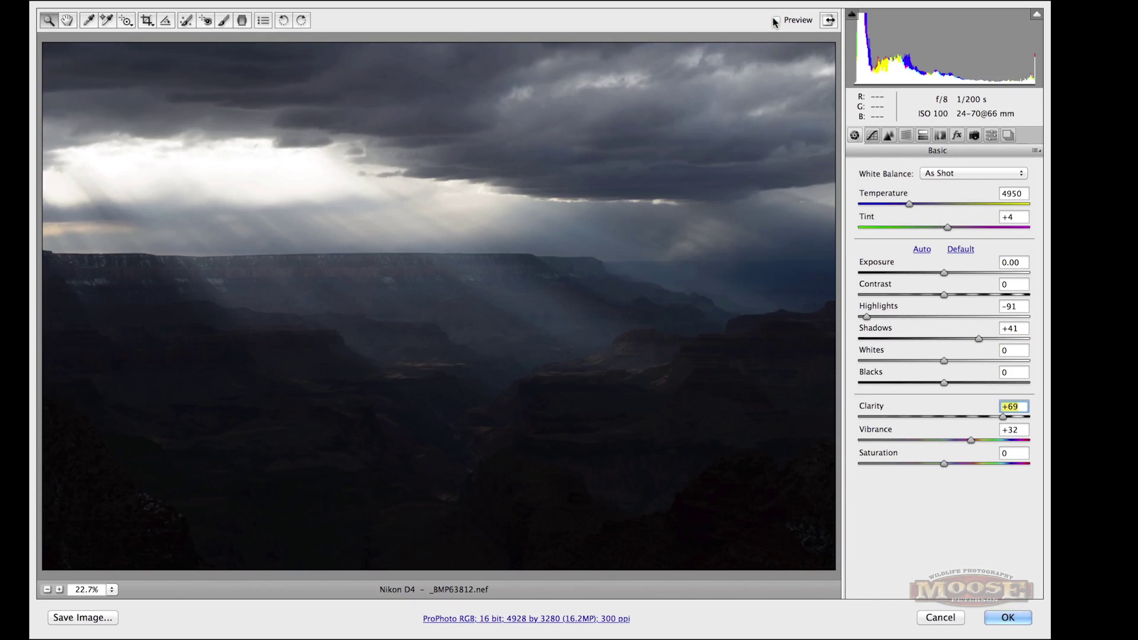
click(776, 21)
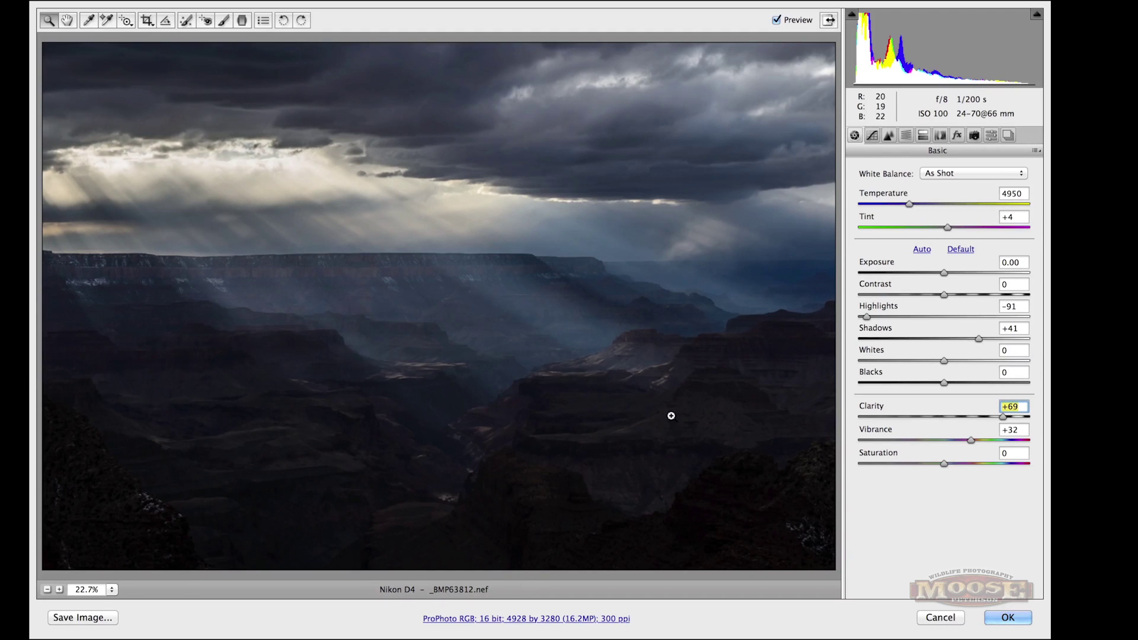
click(776, 20)
click(776, 20)
Step: Apply the Camera Raw edits to the Grand Canyon 4580b.psd smart object
click(1005, 616)
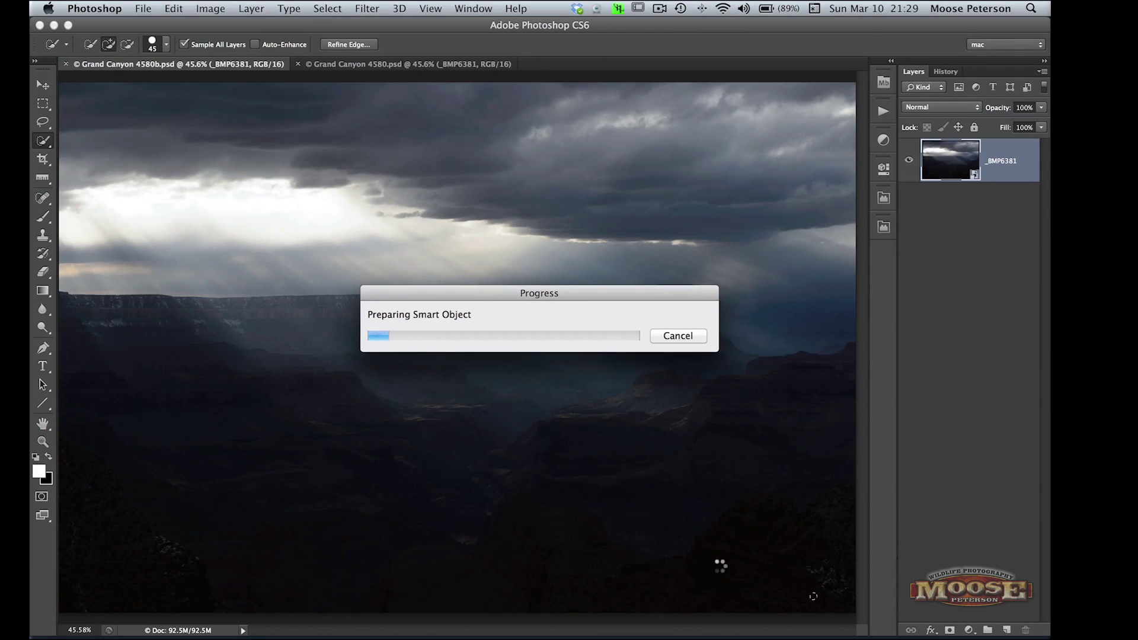